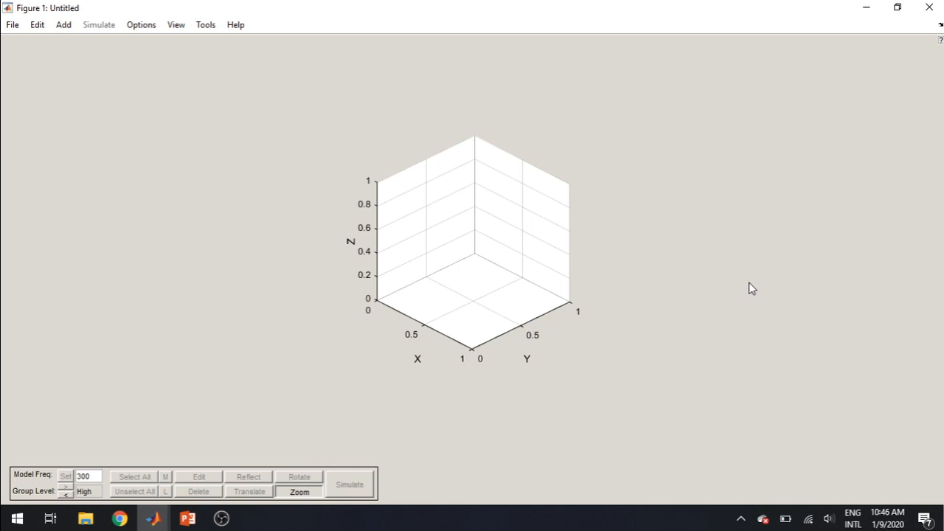
Step: Add the snlpda log-periodic antenna assembly from the LPDA antennas with its default properties
{"action": "left_click", "coordinate": [65, 27]}
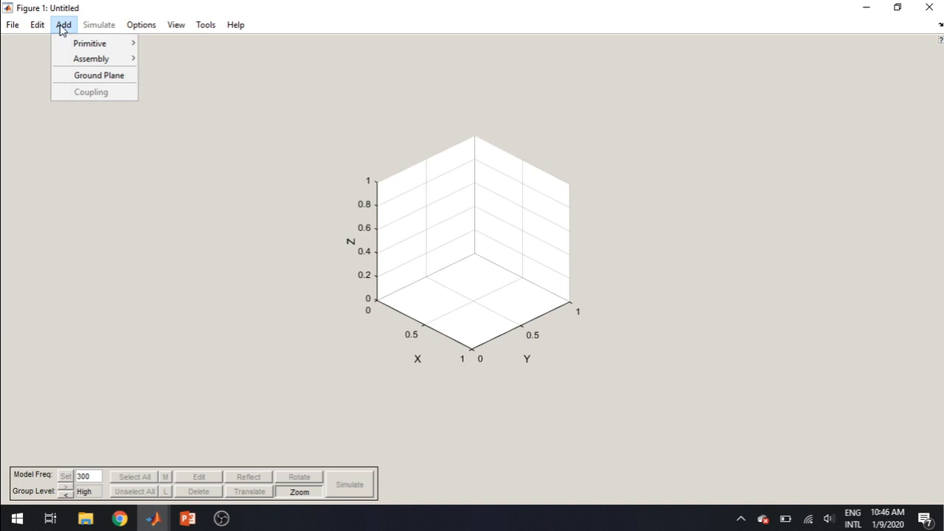
{"action": "mouse_move", "coordinate": [85, 62]}
{"action": "mouse_move", "coordinate": [188, 59]}
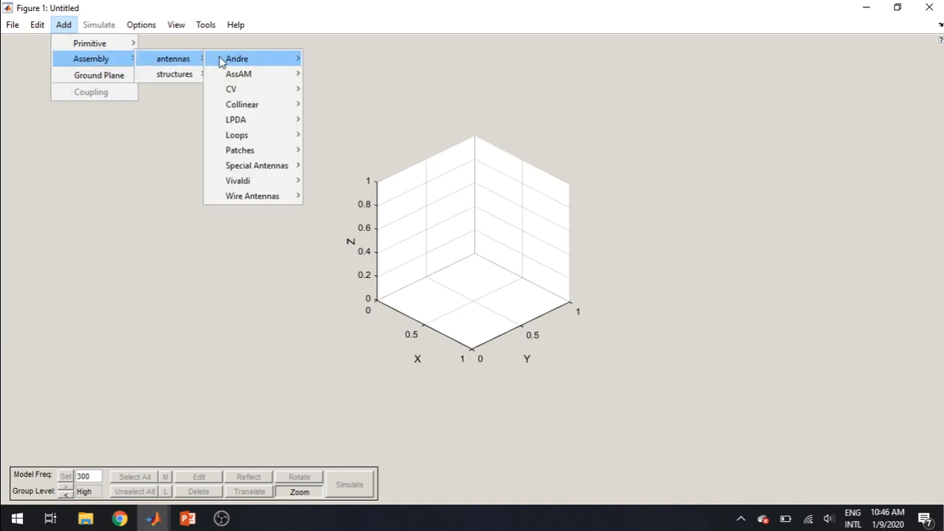
{"action": "mouse_move", "coordinate": [273, 119]}
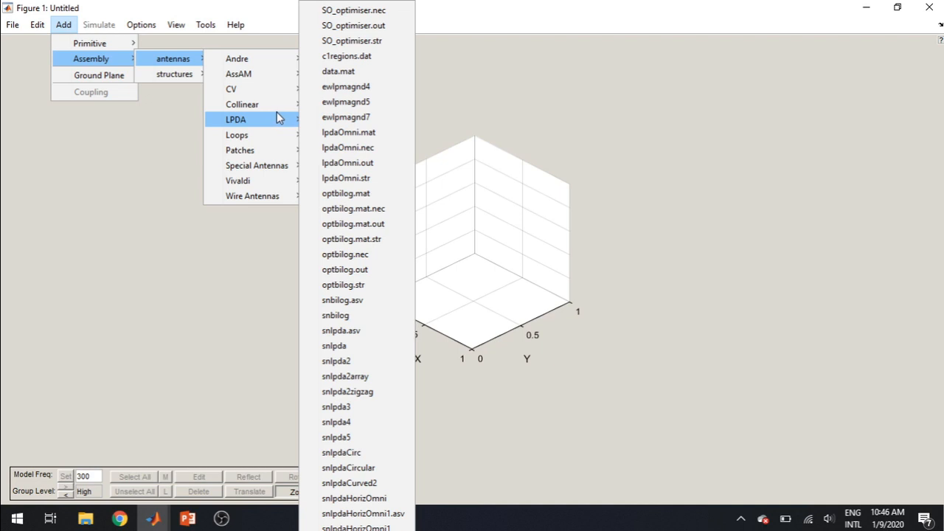
{"action": "left_click", "coordinate": [364, 346]}
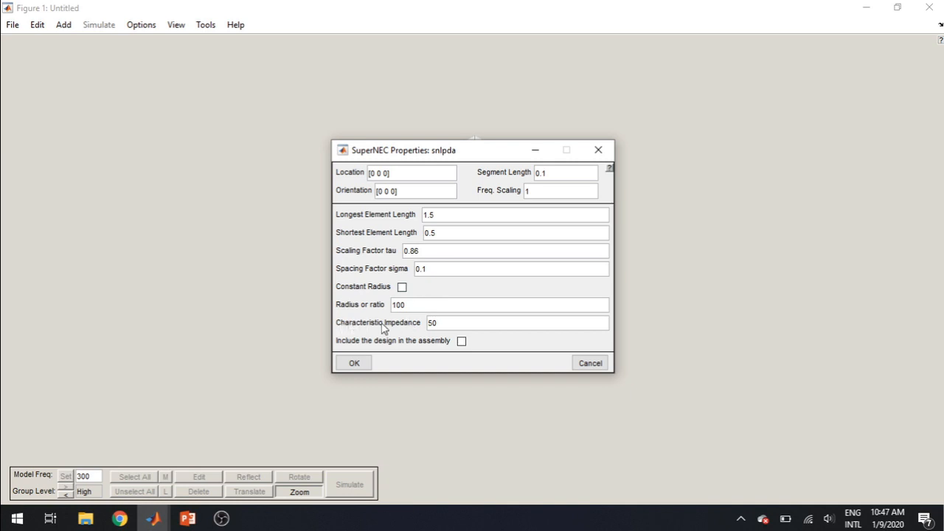
{"action": "left_click", "coordinate": [353, 364]}
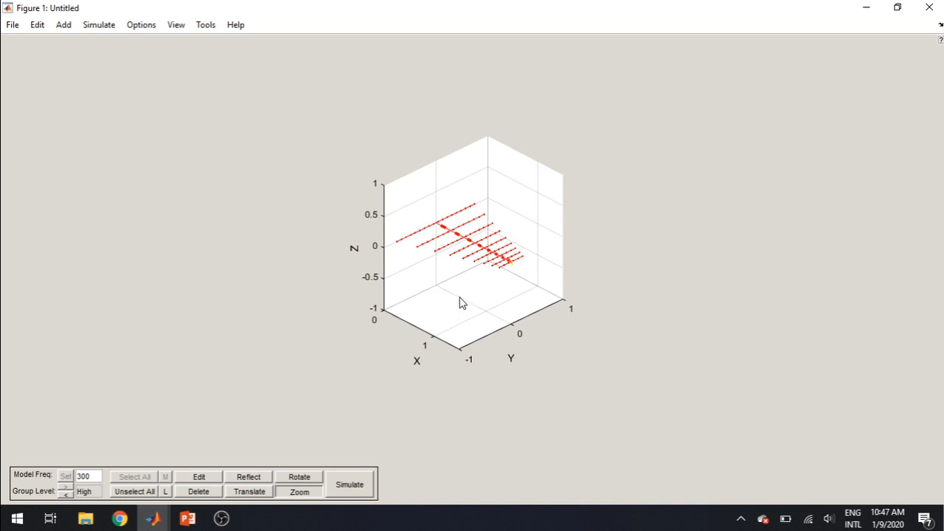
Step: Set the log-periodic antenna's location to [0 0 2]
{"action": "left_click_drag", "start_coordinate": [489, 328], "coordinate": [441, 259]}
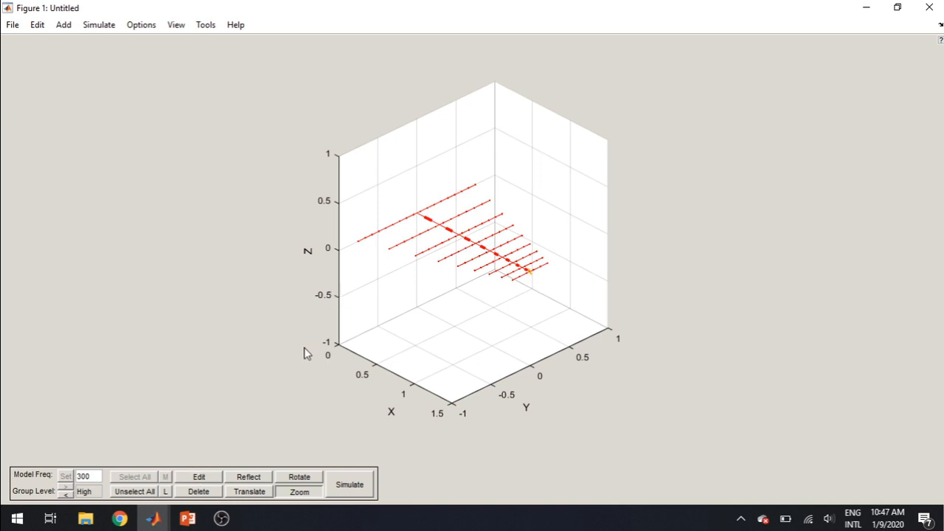
{"action": "left_click", "coordinate": [199, 477]}
{"action": "left_click", "coordinate": [380, 221]}
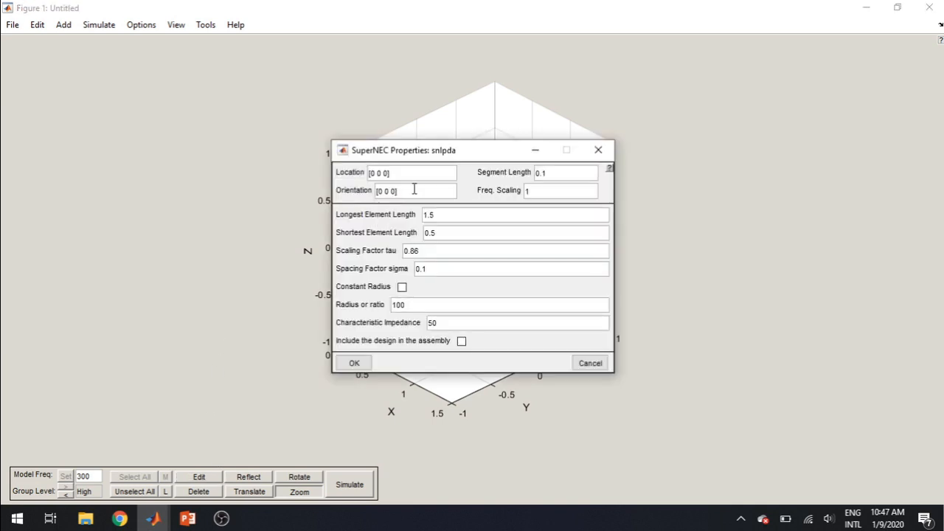
{"action": "left_click", "coordinate": [388, 172]}
{"action": "key", "text": "BackSpace"}
{"action": "key", "text": "BackSpace"}
{"action": "type", "text": "2]"}
{"action": "left_click", "coordinate": [367, 363]}
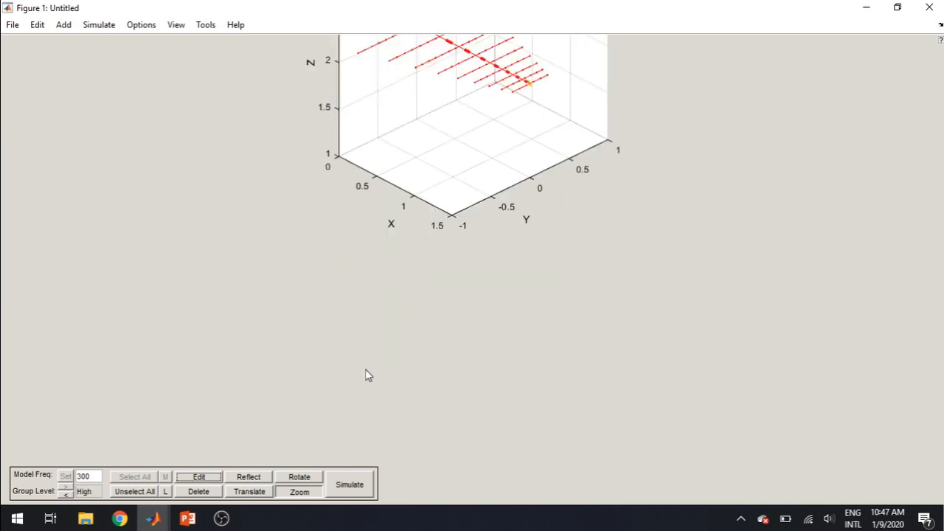
Step: Set the antenna's location to [0 0 0] and its orientation to [0 0 90]
{"action": "left_click_drag", "start_coordinate": [461, 207], "coordinate": [449, 373]}
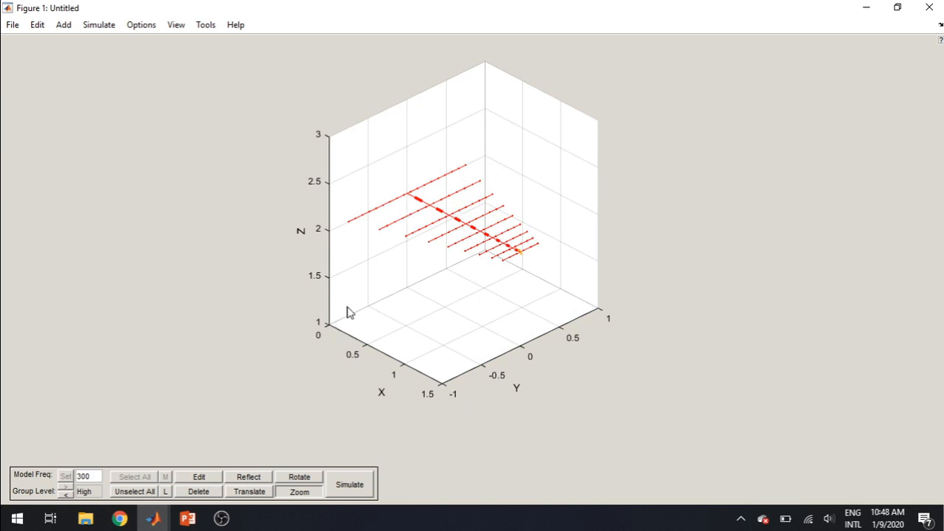
{"action": "left_click", "coordinate": [203, 480]}
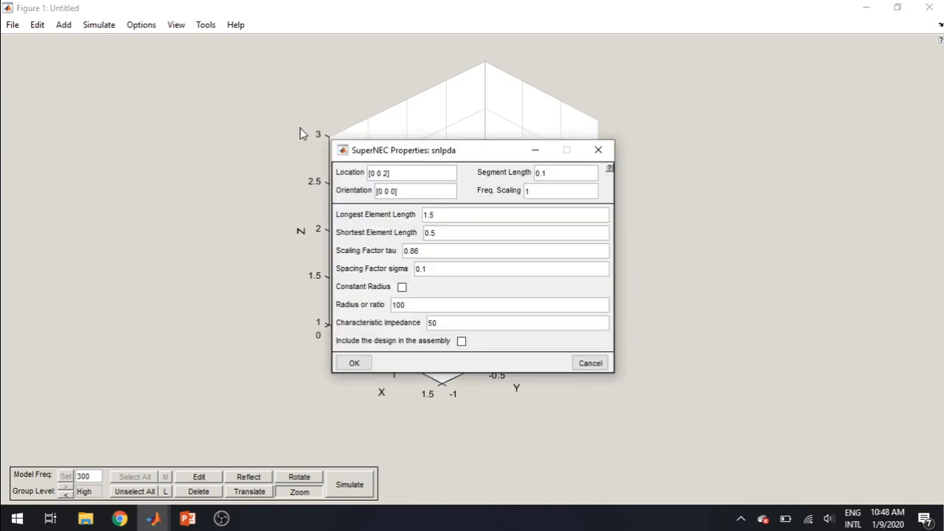
{"action": "left_click", "coordinate": [401, 177]}
{"action": "key", "text": "BackSpace"}
{"action": "key", "text": "BackSpace"}
{"action": "type", "text": "0]"}
{"action": "left_click", "coordinate": [389, 192]}
{"action": "type", "text": "9"}
{"action": "left_click", "coordinate": [354, 363]}
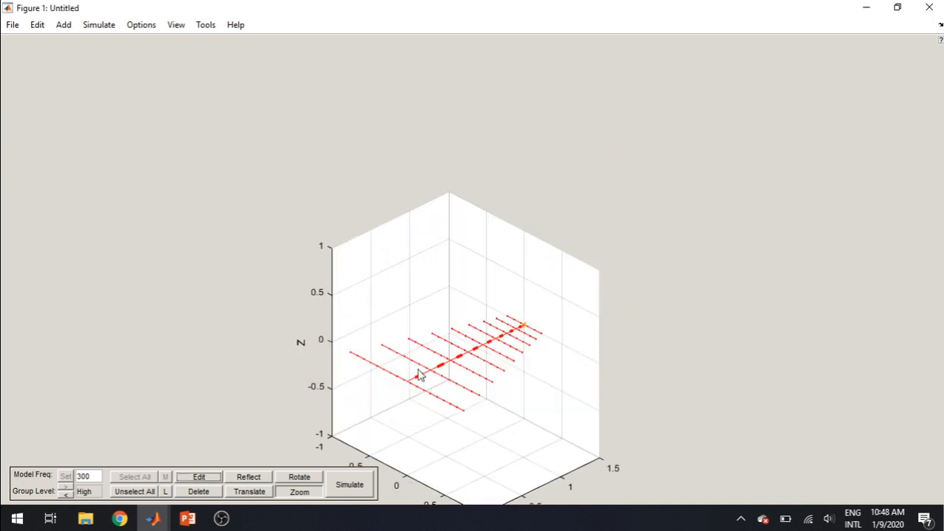
Step: Lower the group level to 2 and examine the wire properties of the longest element and of a shorter element
{"action": "left_click_drag", "start_coordinate": [415, 367], "coordinate": [396, 256]}
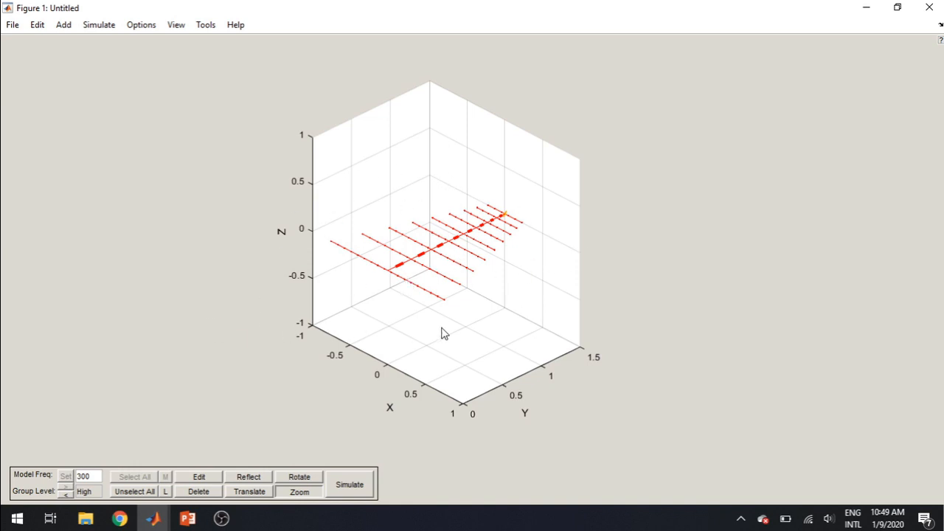
{"action": "left_click", "coordinate": [65, 495]}
{"action": "left_click", "coordinate": [420, 293]}
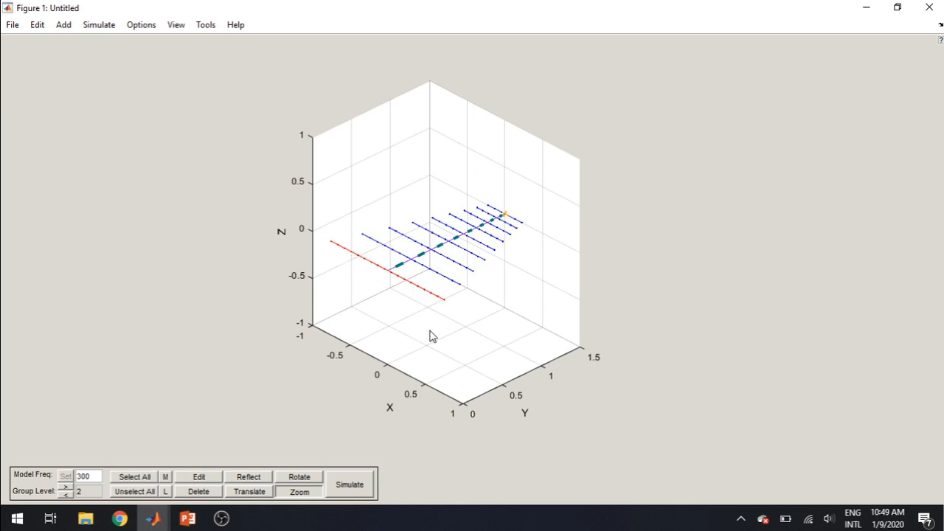
{"action": "left_click", "coordinate": [203, 480]}
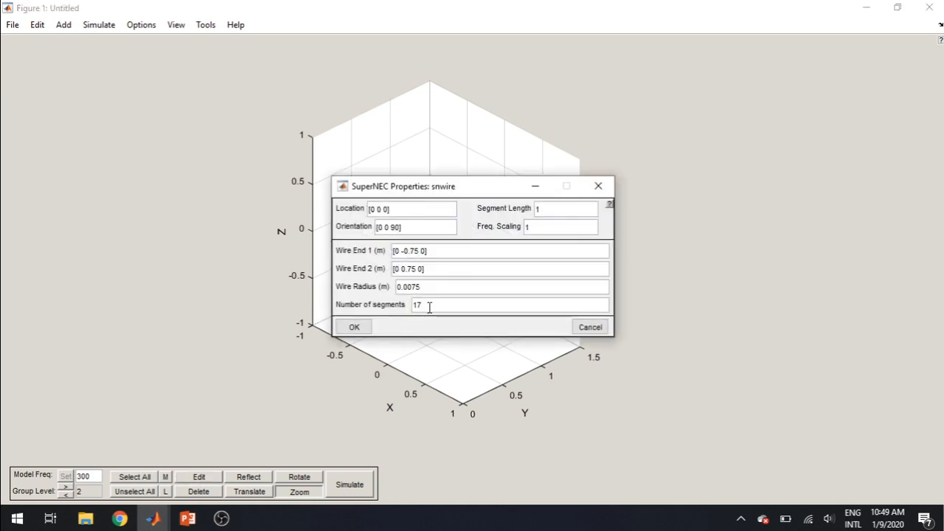
{"action": "left_click", "coordinate": [598, 186]}
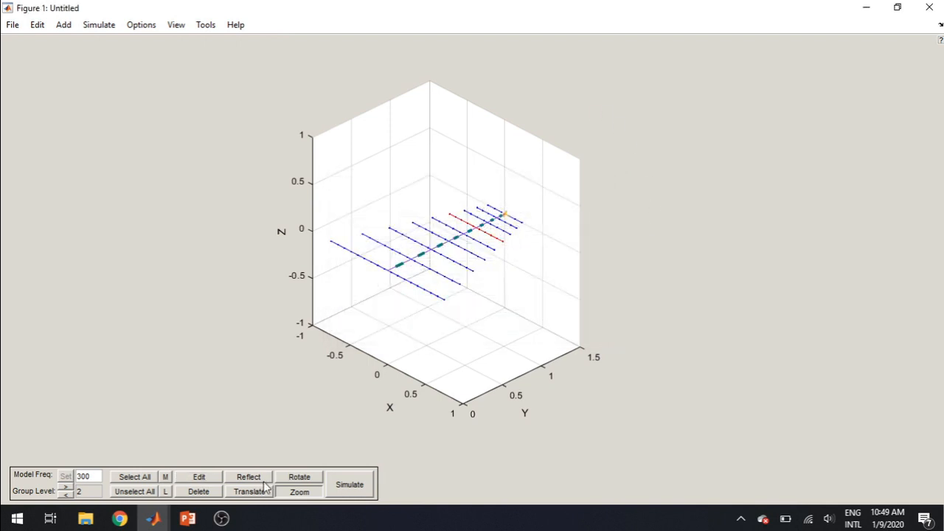
{"action": "left_click", "coordinate": [201, 478]}
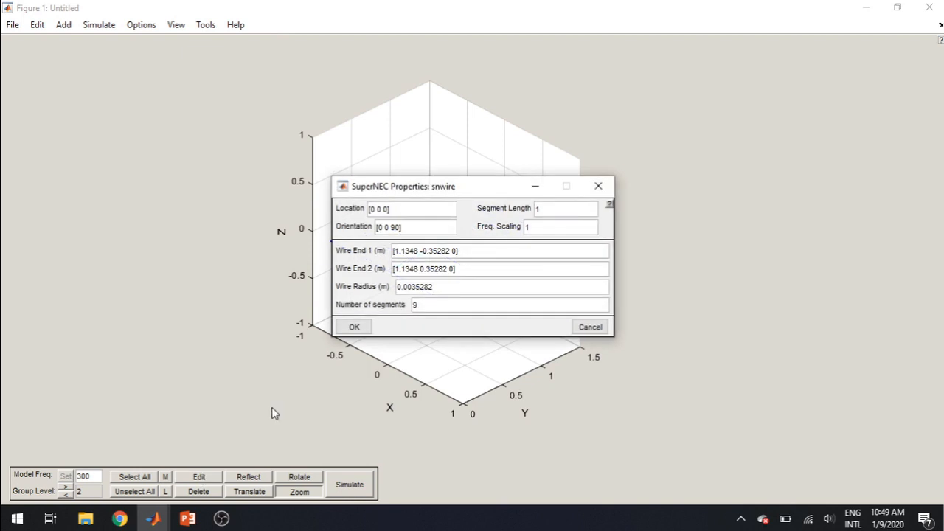
{"action": "left_click", "coordinate": [355, 329]}
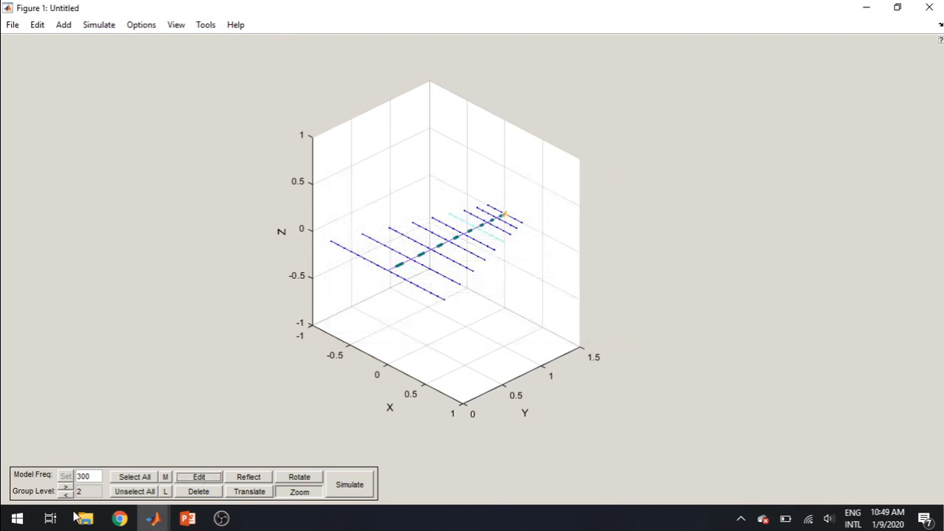
Step: Lower the group level to low and examine the properties of a single segment on the longest element
{"action": "left_click", "coordinate": [66, 494]}
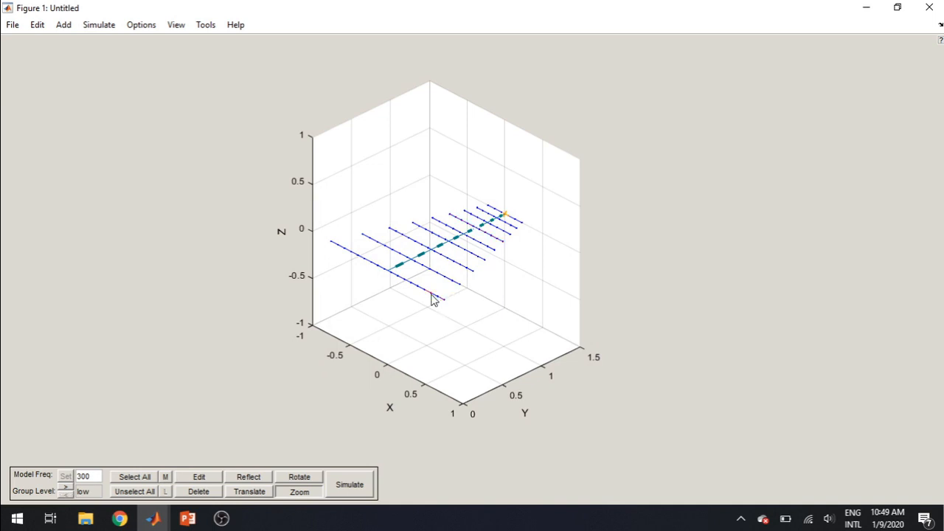
{"action": "left_click", "coordinate": [433, 295]}
{"action": "left_click", "coordinate": [212, 478]}
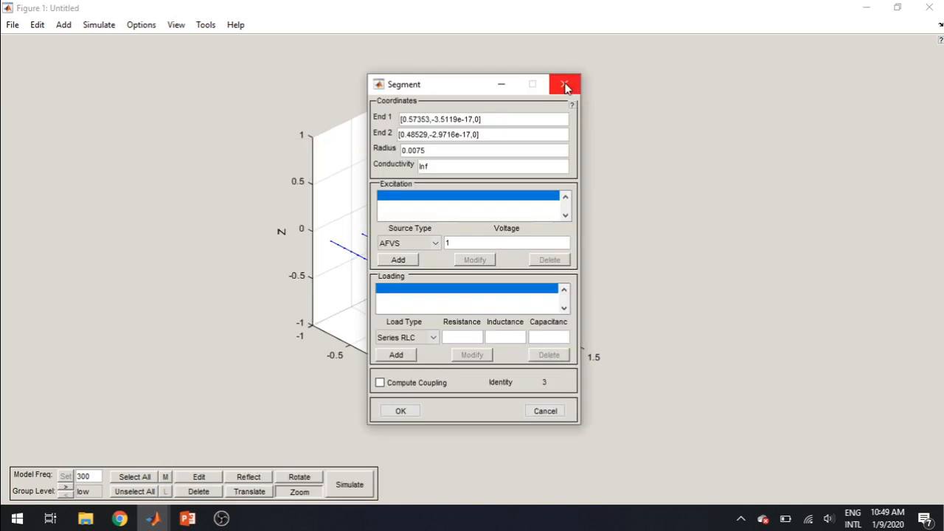
{"action": "left_click", "coordinate": [564, 86]}
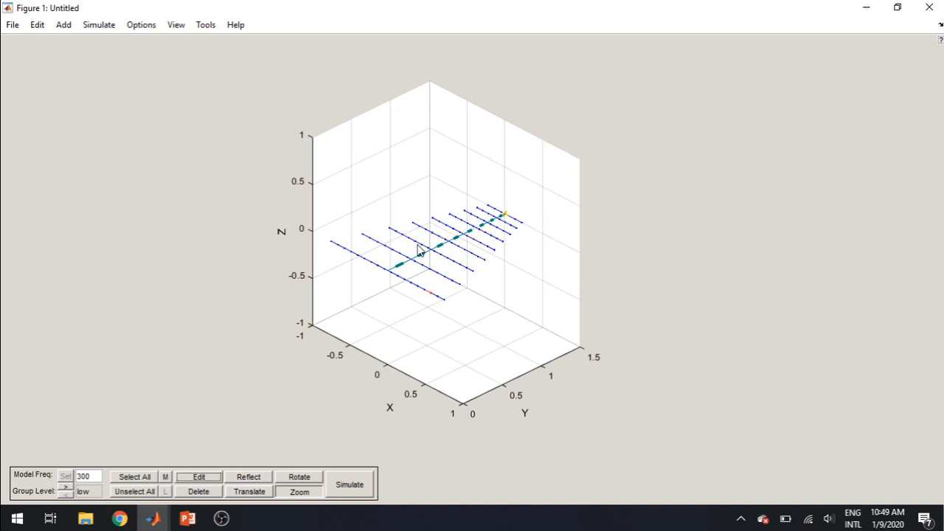
Step: Examine the properties of the transmission line nearest the longest element
{"action": "left_click", "coordinate": [401, 265]}
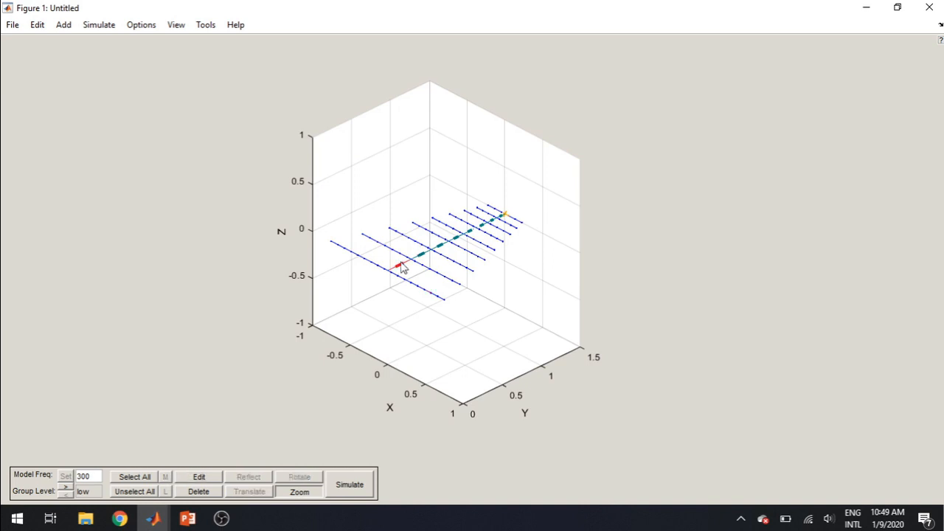
{"action": "left_click", "coordinate": [212, 475]}
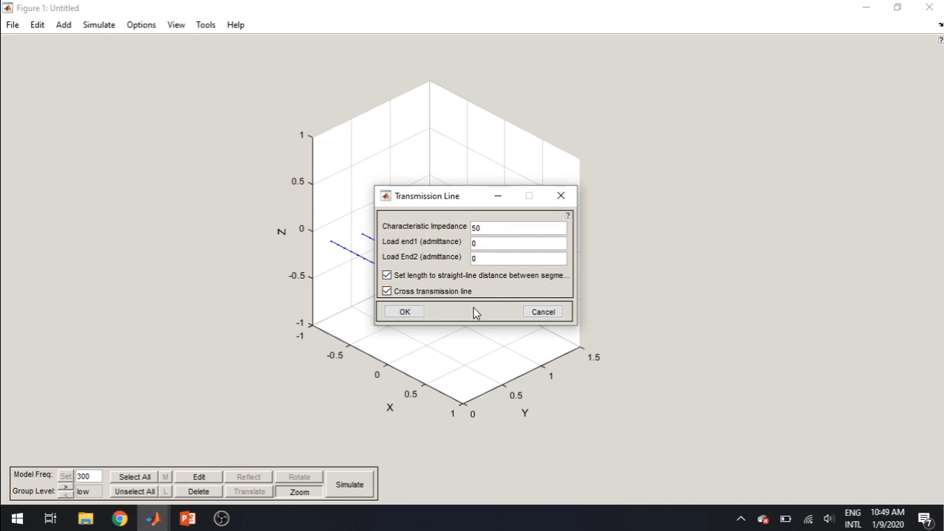
{"action": "left_click", "coordinate": [405, 312]}
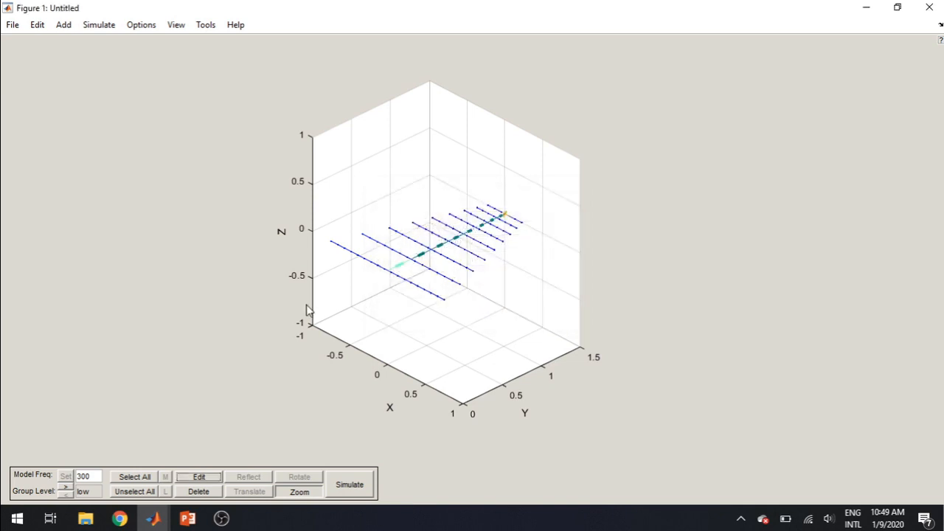
{"action": "left_click", "coordinate": [507, 214]}
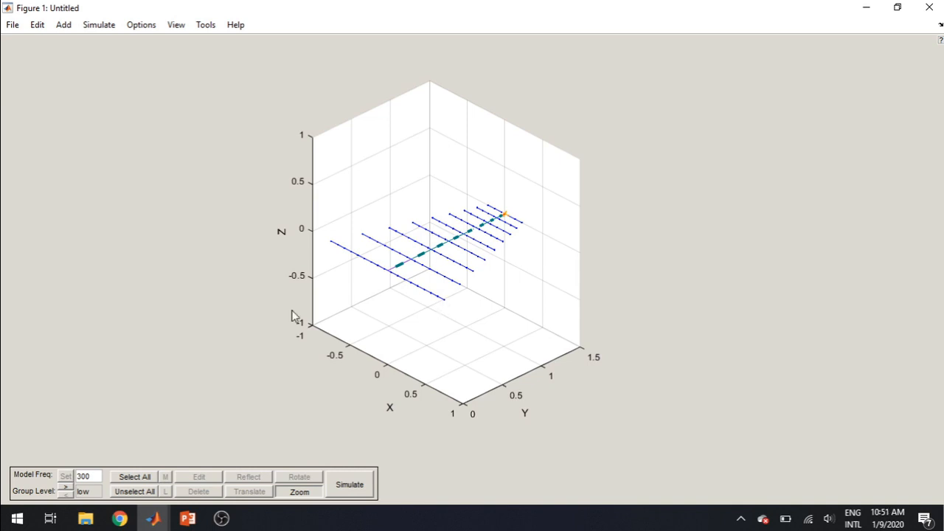
{"action": "left_click", "coordinate": [93, 27]}
{"action": "left_click", "coordinate": [93, 27]}
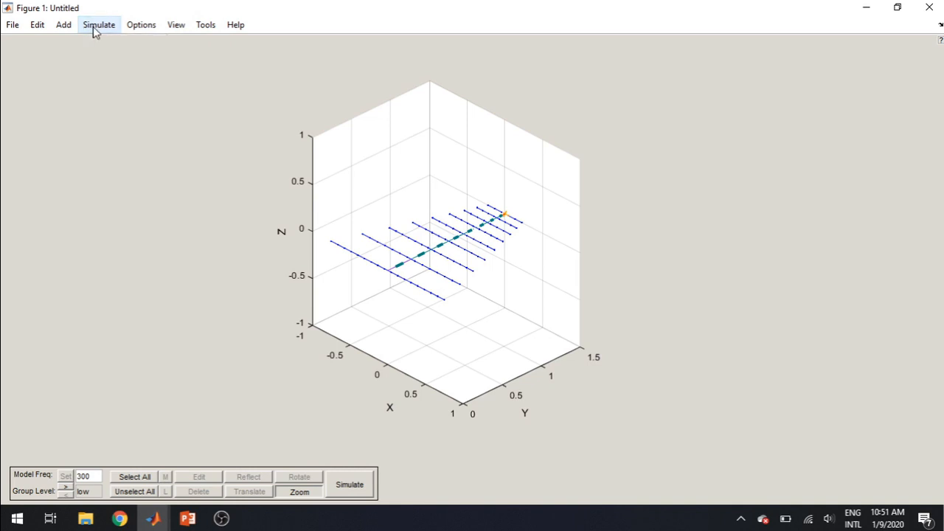